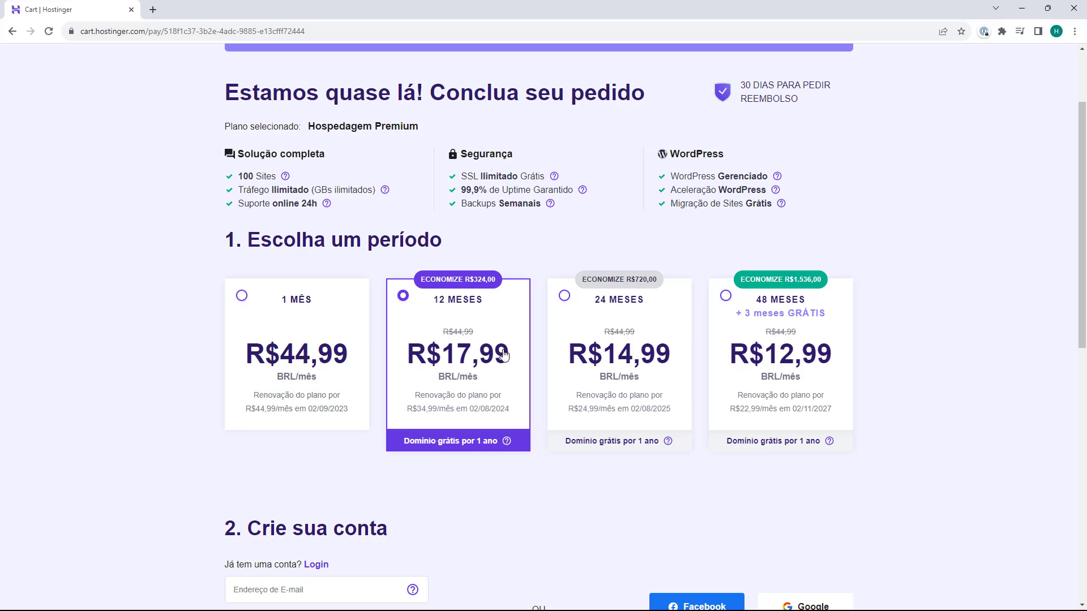
# Compare the Hospedagem Premium billing periods and select the 1-month plan
pyautogui.scroll(-1, 501, 351)
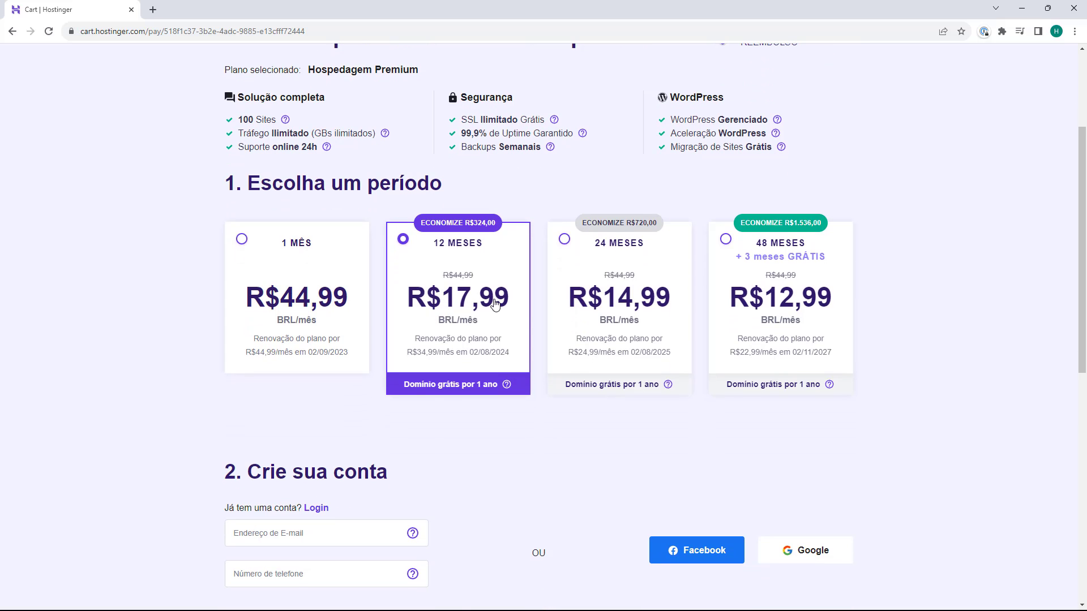
pyautogui.scroll(-4, 439, 250)
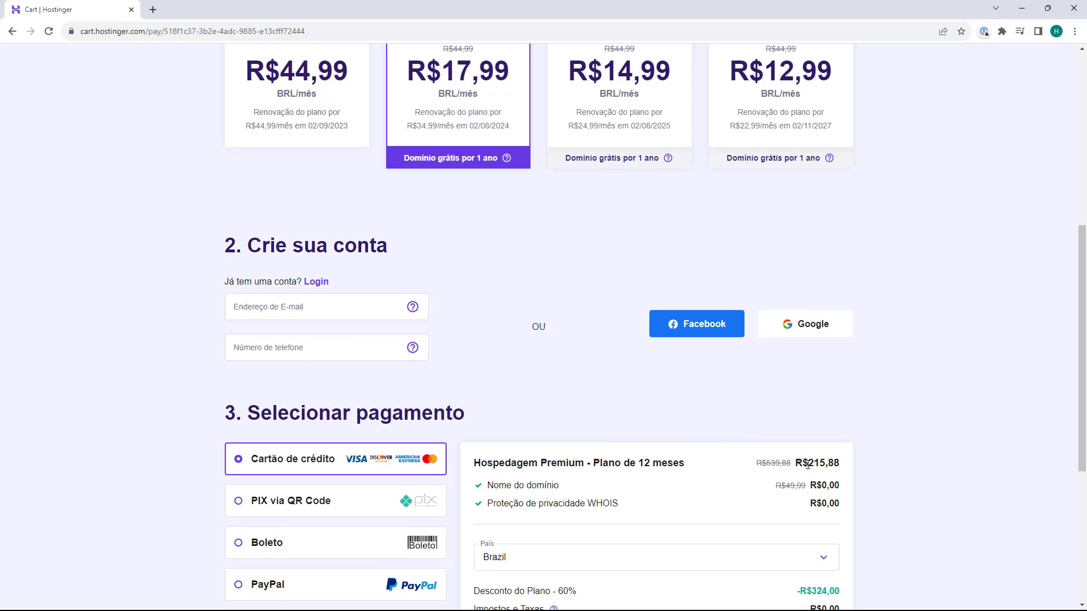
pyautogui.scroll(2, 679, 368)
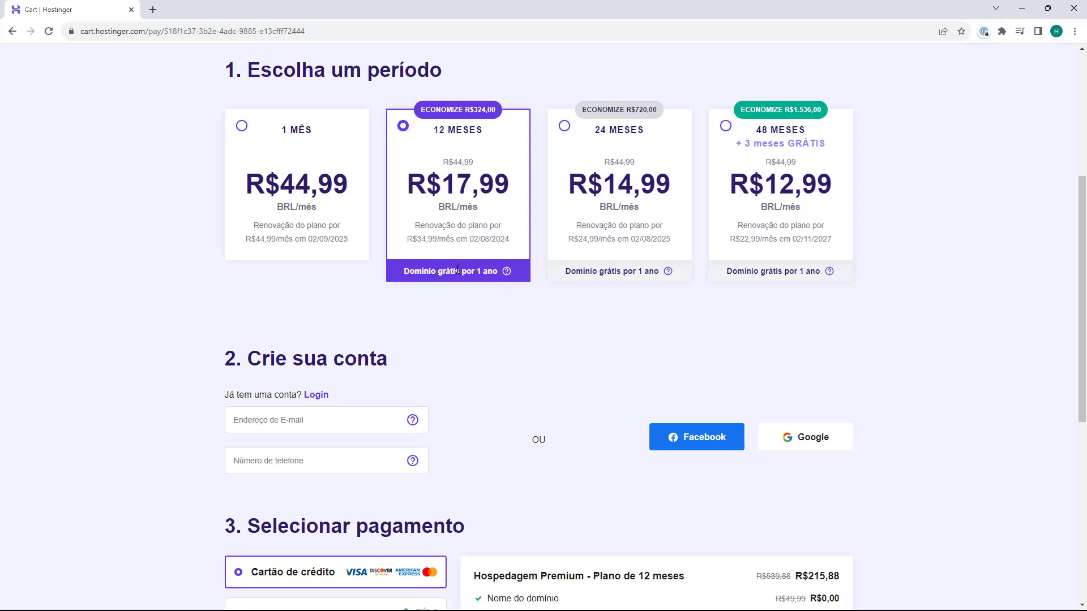
pyautogui.click(777, 184)
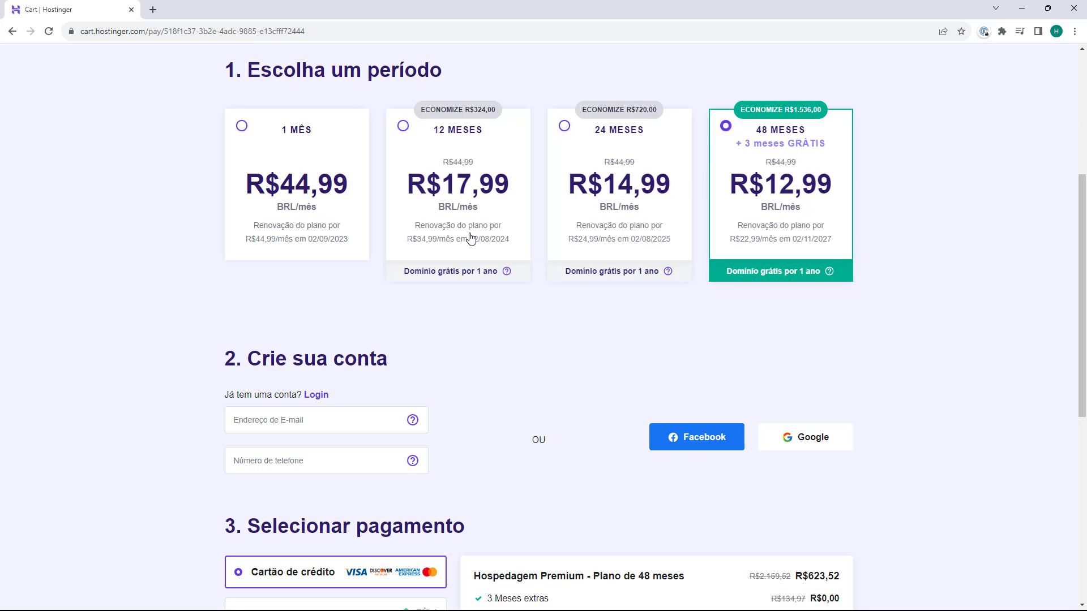
pyautogui.click(316, 203)
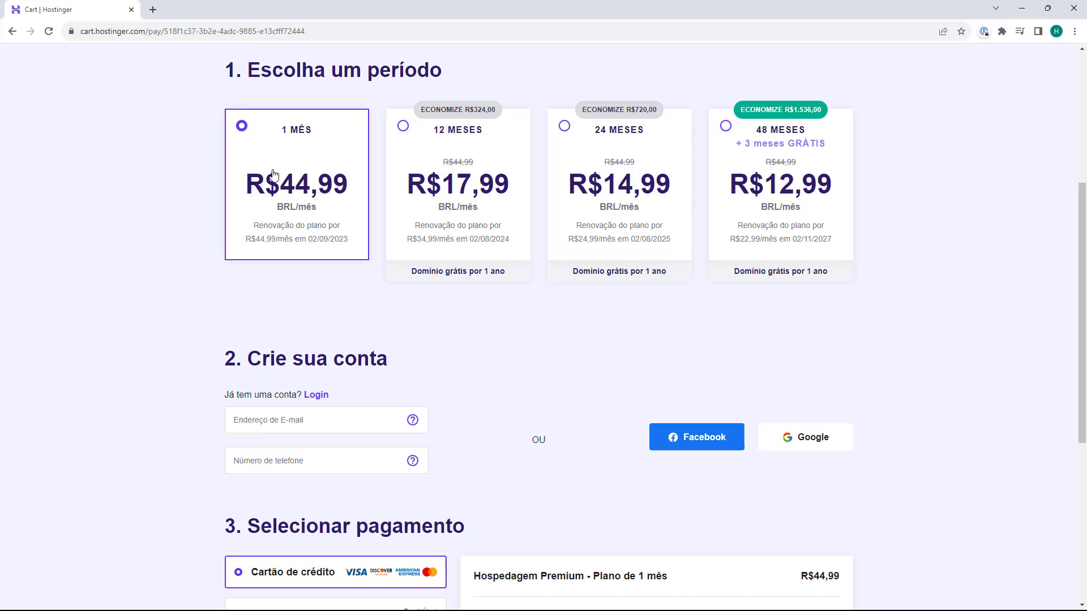
# Fill in the new account's e-mail address and phone number in the account creation section
pyautogui.scroll(-3, 262, 172)
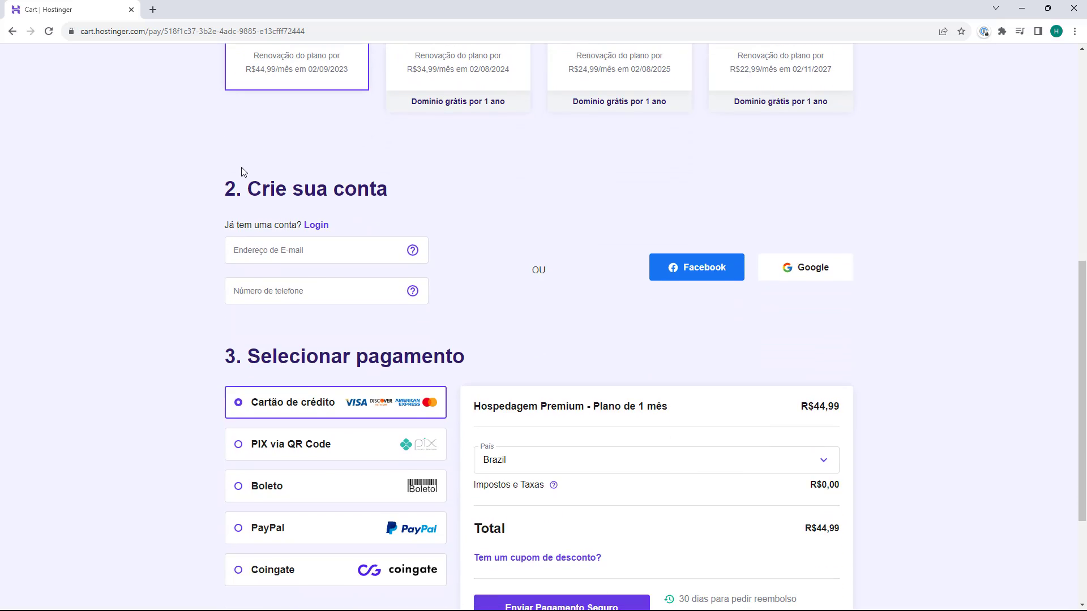
pyautogui.click(259, 251)
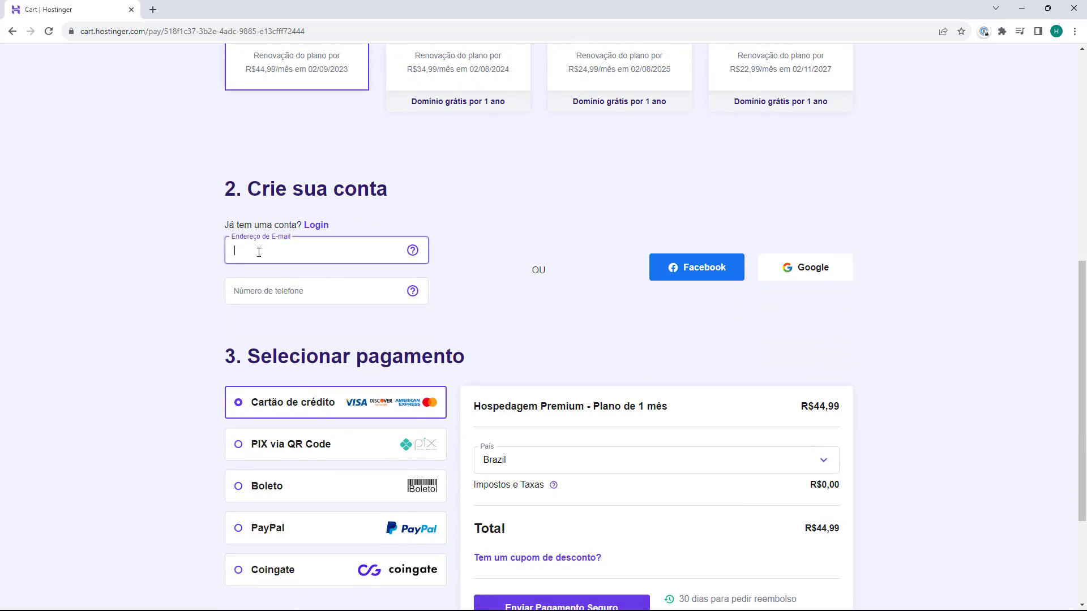
pyautogui.hotkey('ctrl', 'v')
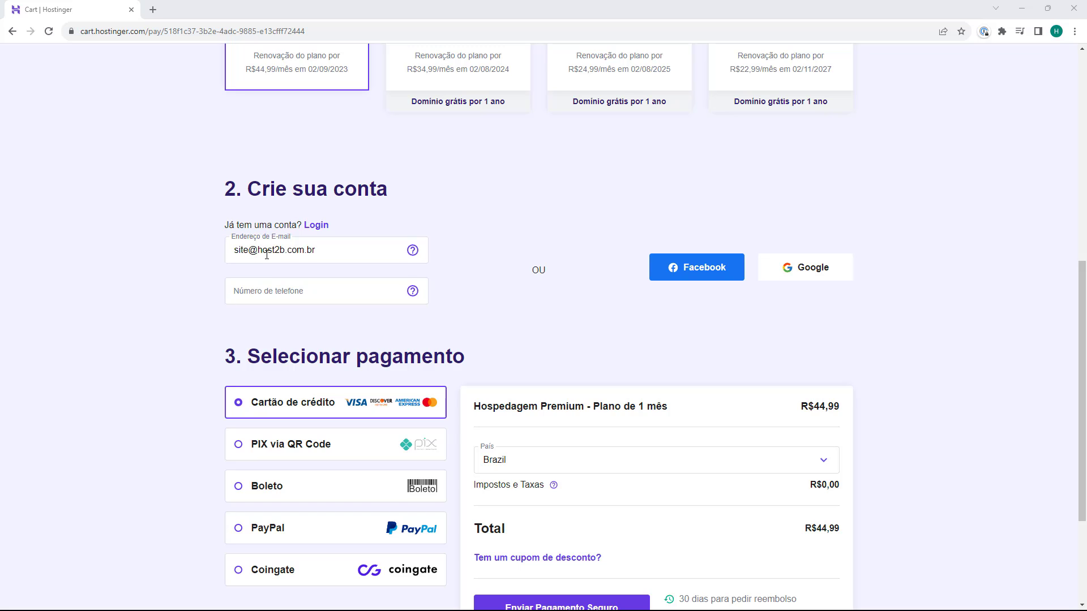
pyautogui.click(250, 291)
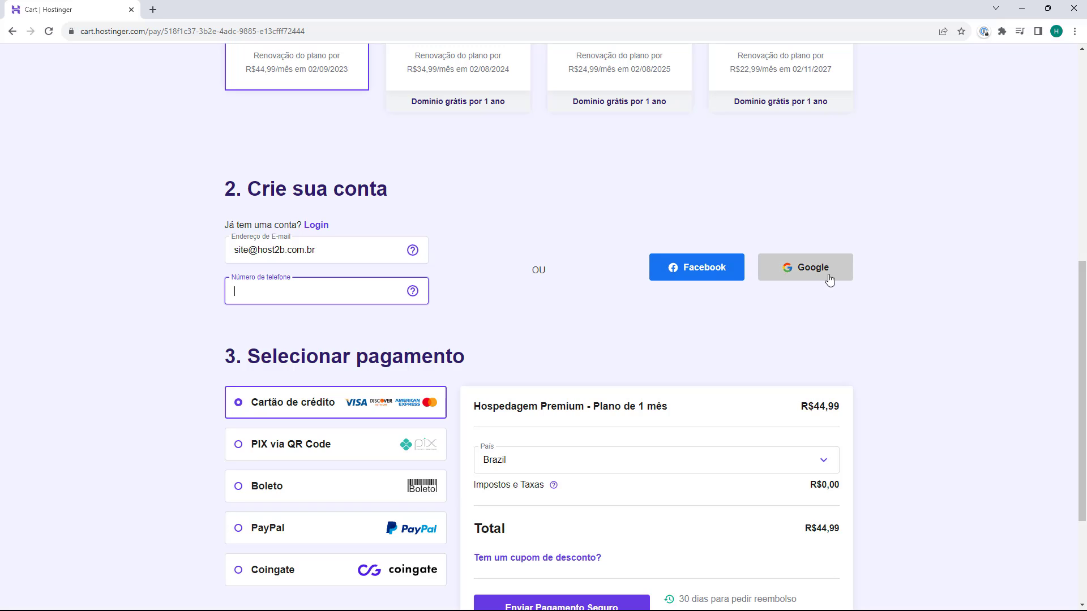
pyautogui.hotkey('ctrl', 'v')
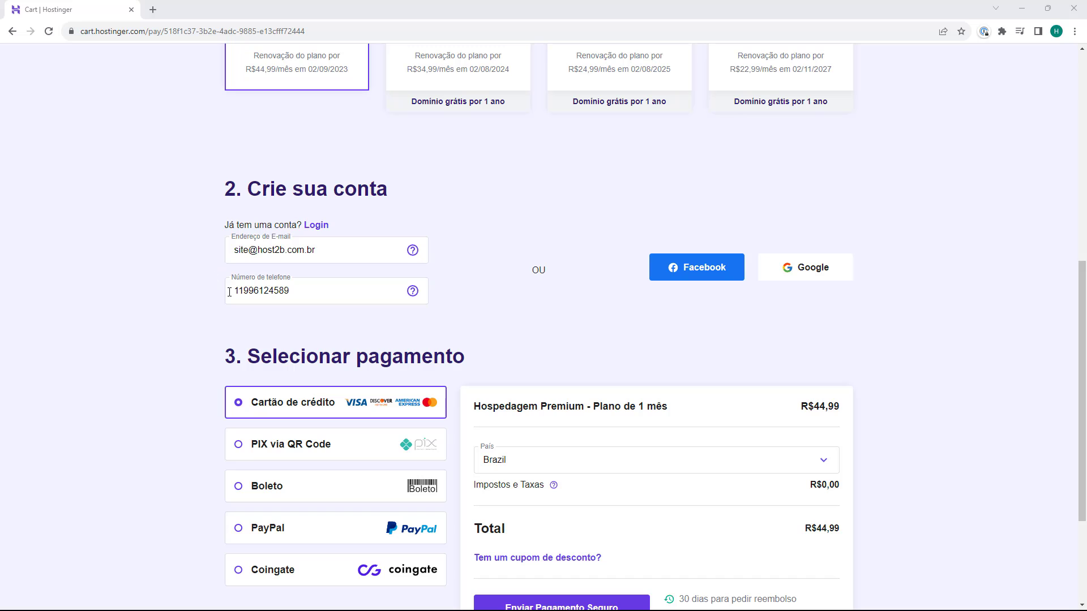
# Choose credit card (Cartão de crédito) as the payment method and proceed to secure payment
pyautogui.scroll(-3, 191, 270)
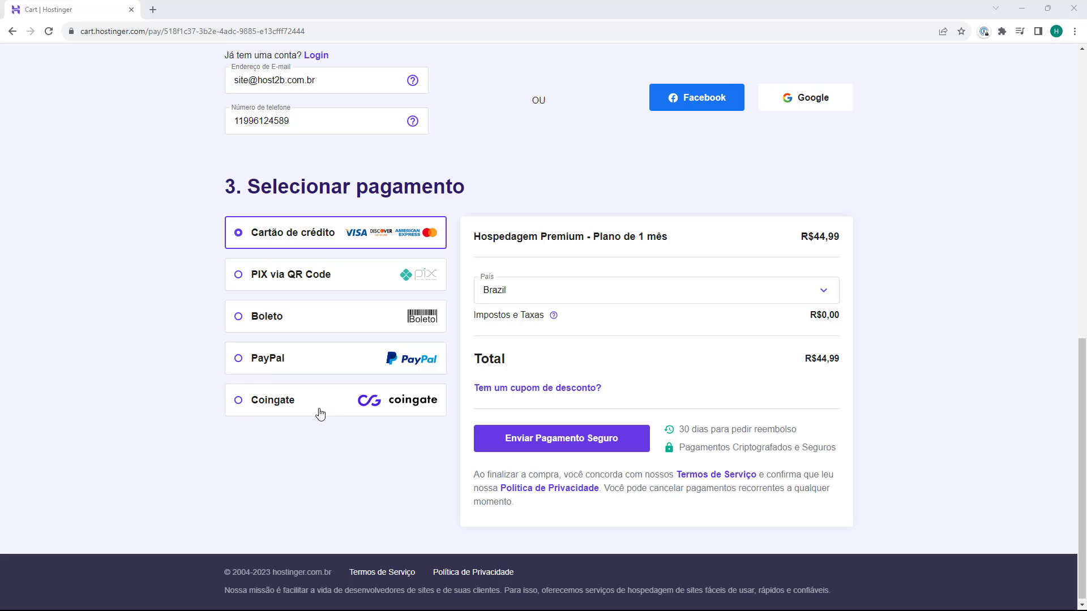
pyautogui.click(292, 280)
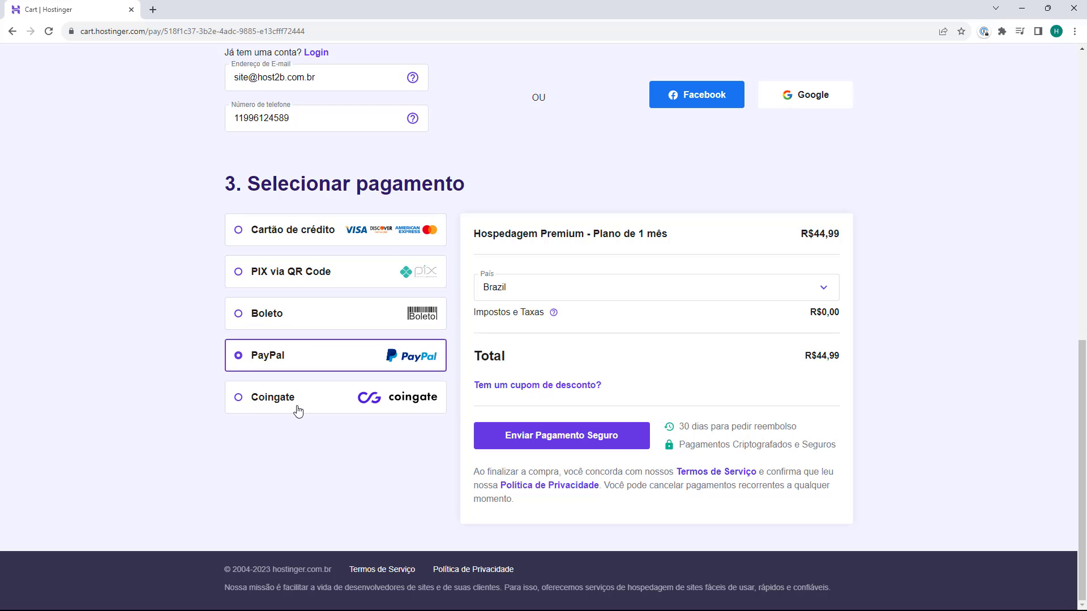
pyautogui.click(294, 238)
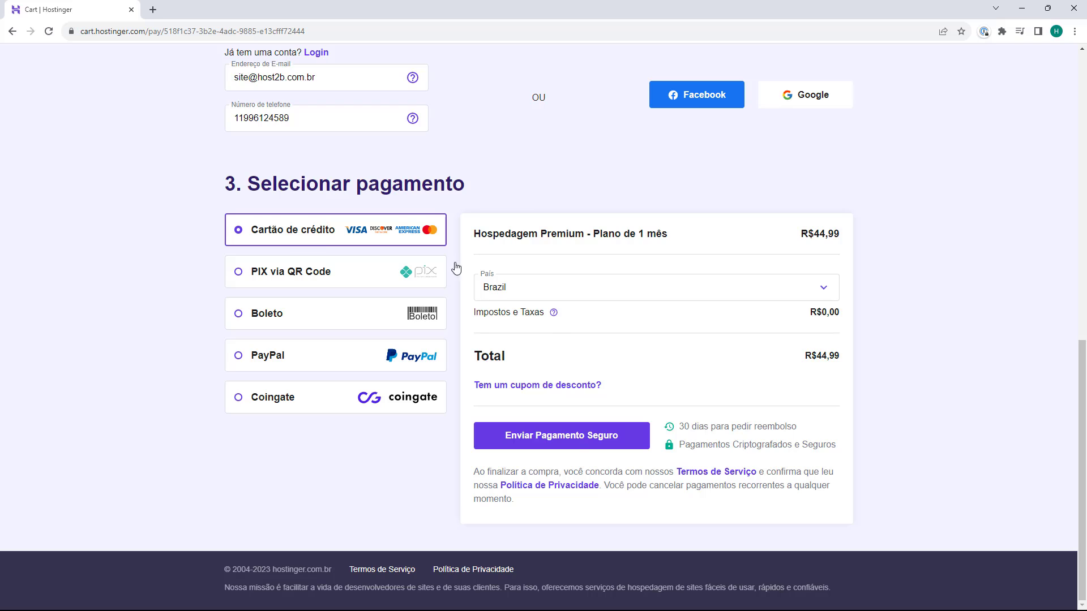
pyautogui.click(552, 441)
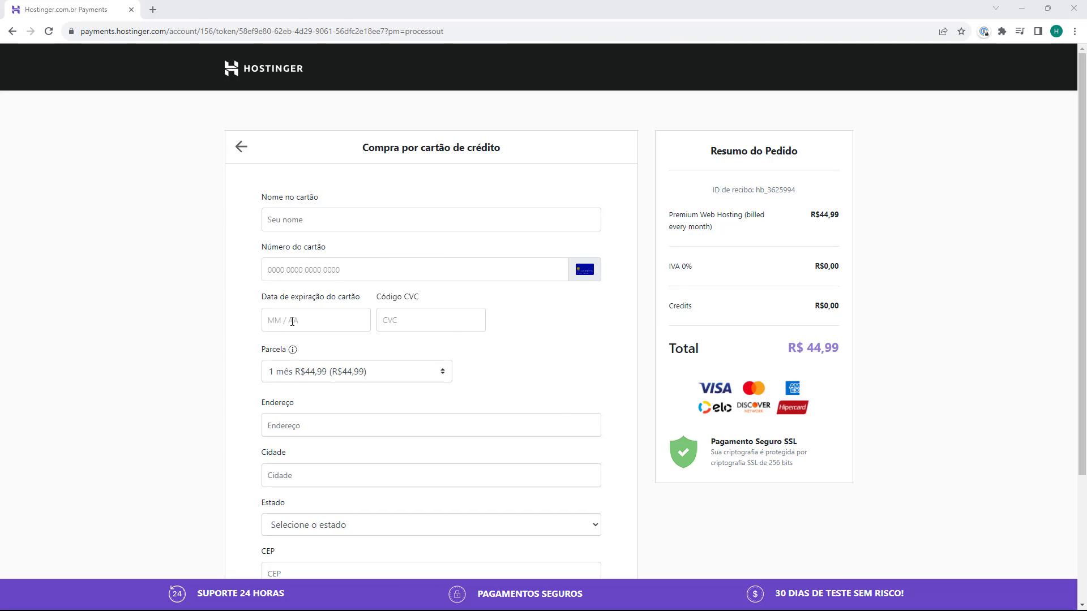
# Review the instalment options and the card, address and CPF/CNPJ fields on the credit card payment form
pyautogui.click(280, 376)
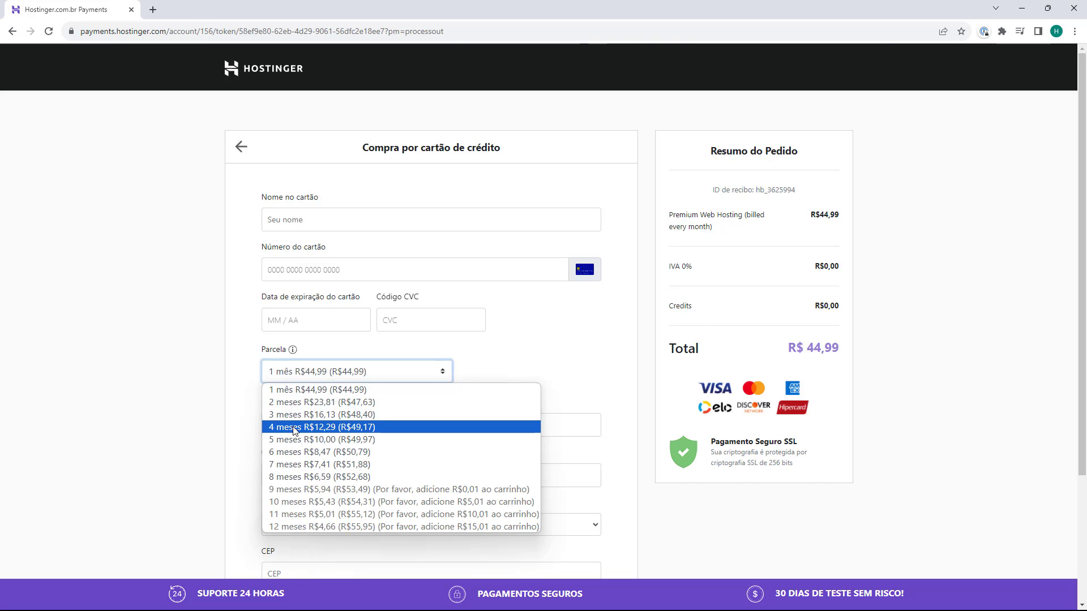
pyautogui.click(240, 352)
pyautogui.scroll(-3, 240, 352)
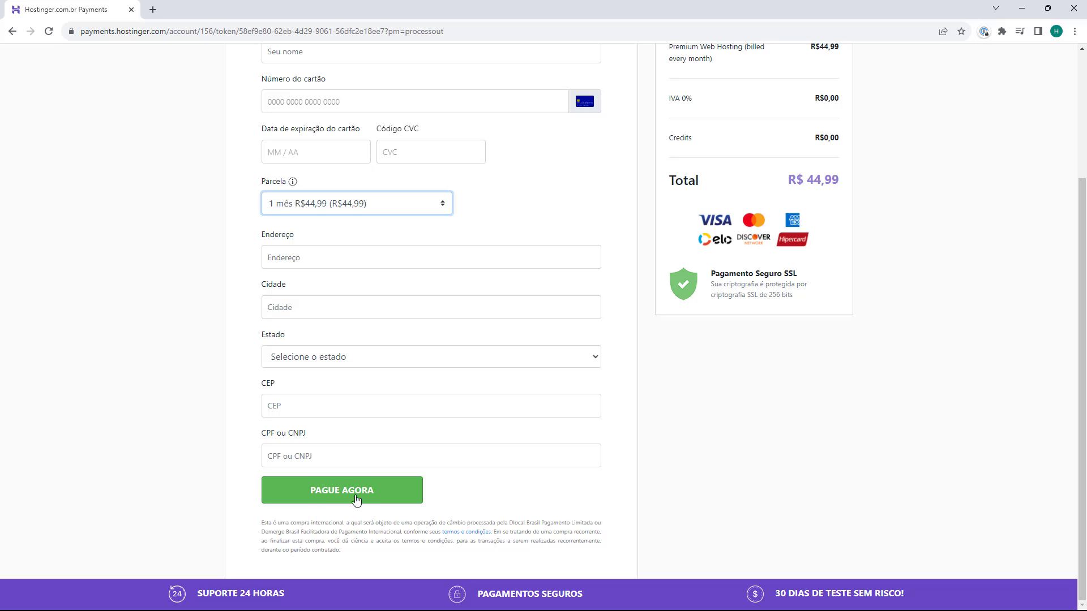
pyautogui.scroll(3, 260, 476)
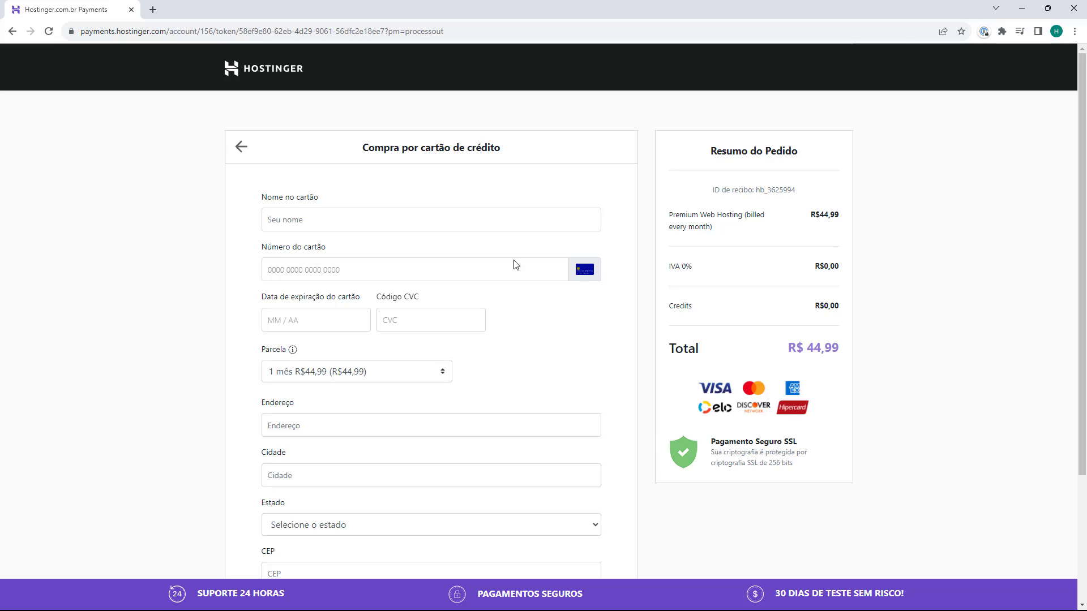
pyautogui.scroll(-3, 204, 224)
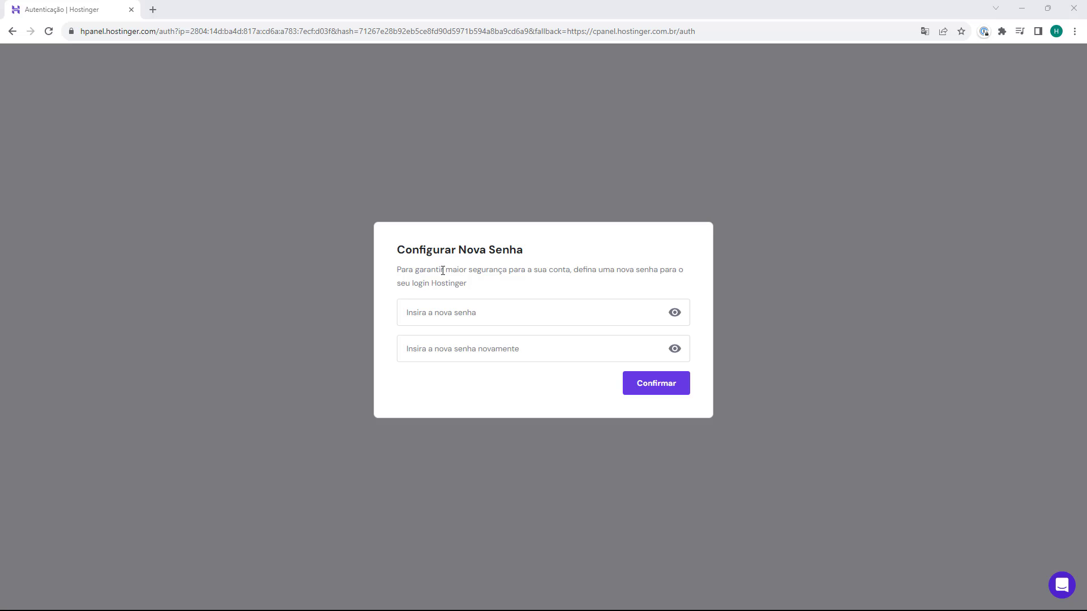
# Enter the new Hostinger account password in both password fields and confirm it
pyautogui.click(459, 318)
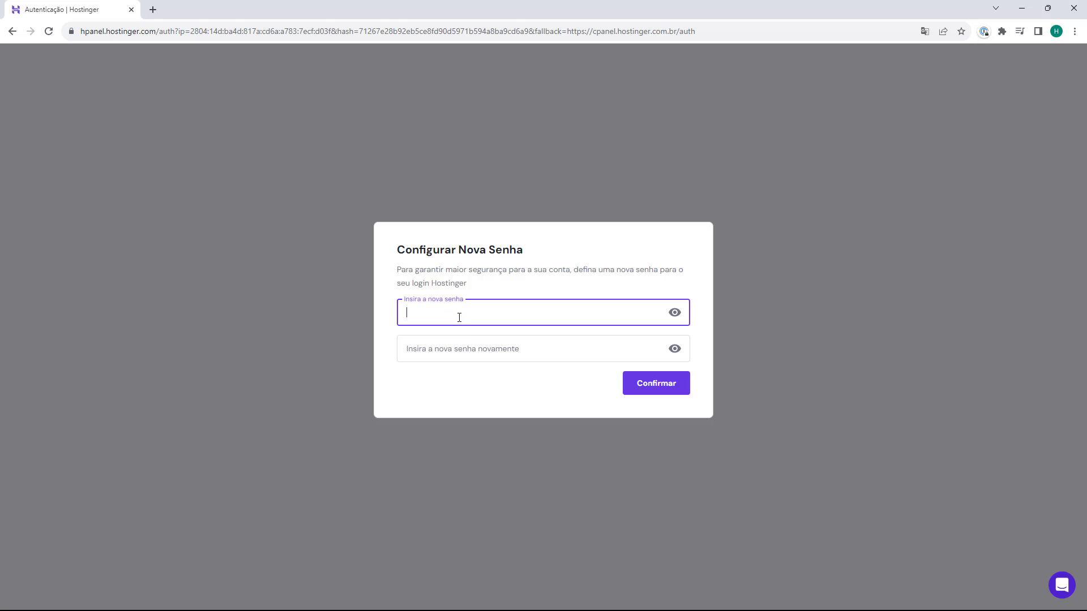
pyautogui.hotkey('ctrl', 'v')
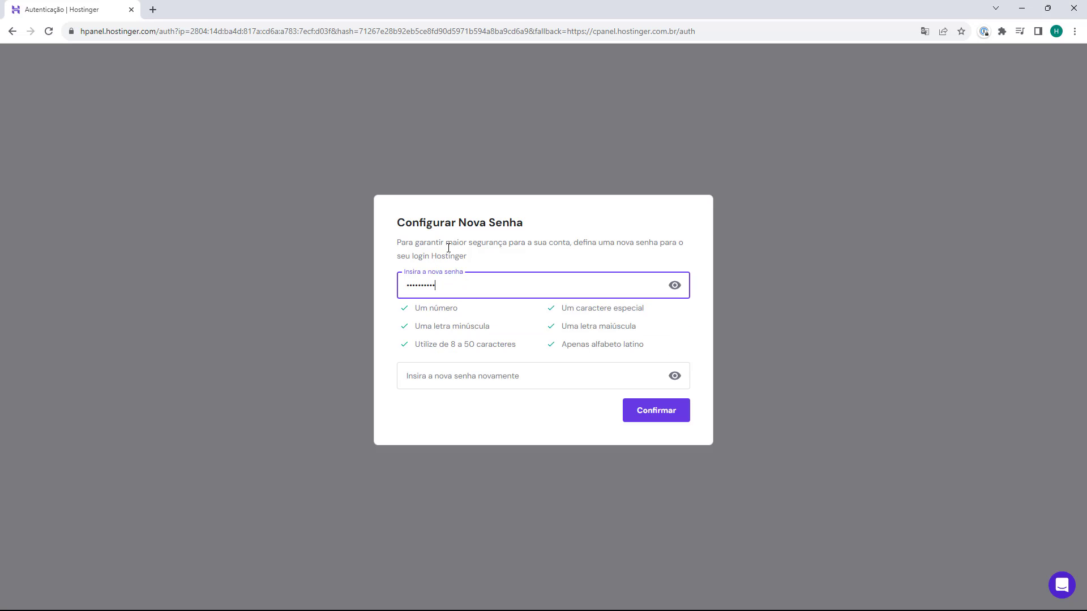
pyautogui.click(513, 376)
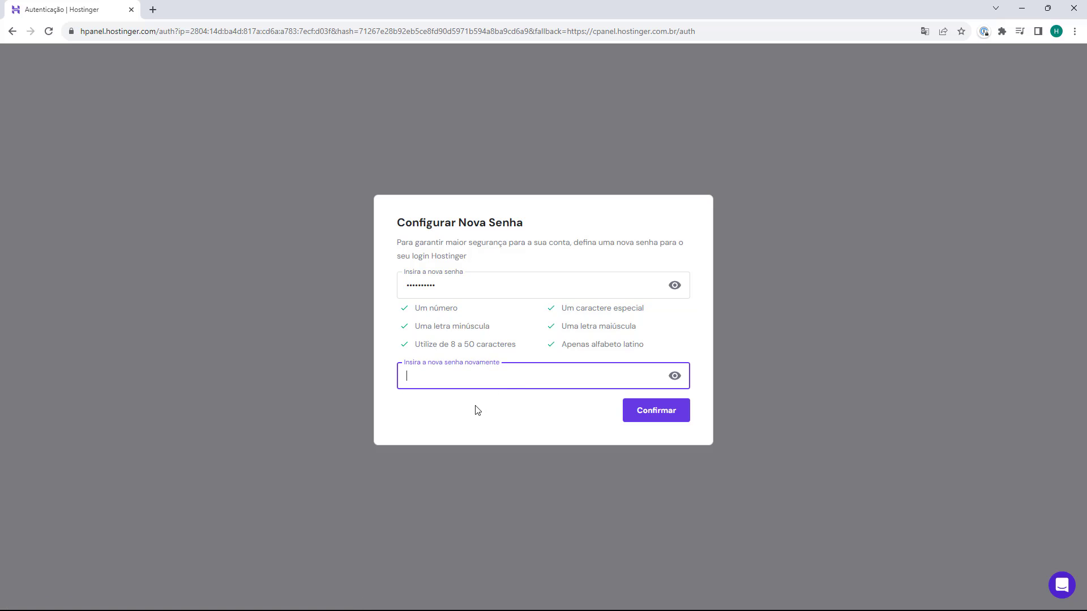
pyautogui.hotkey('ctrl', 'v')
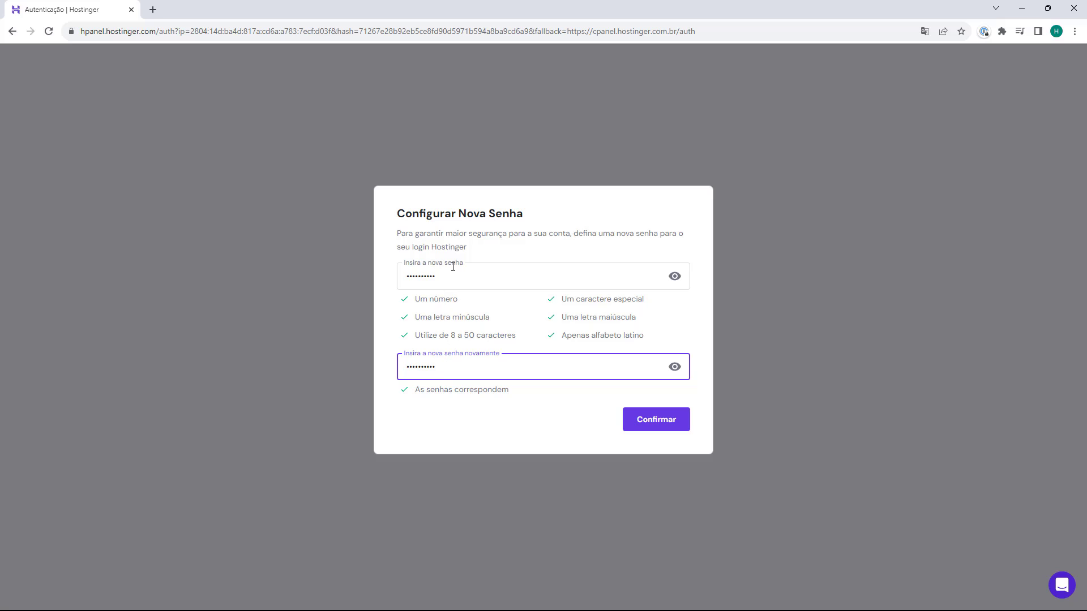
pyautogui.click(650, 422)
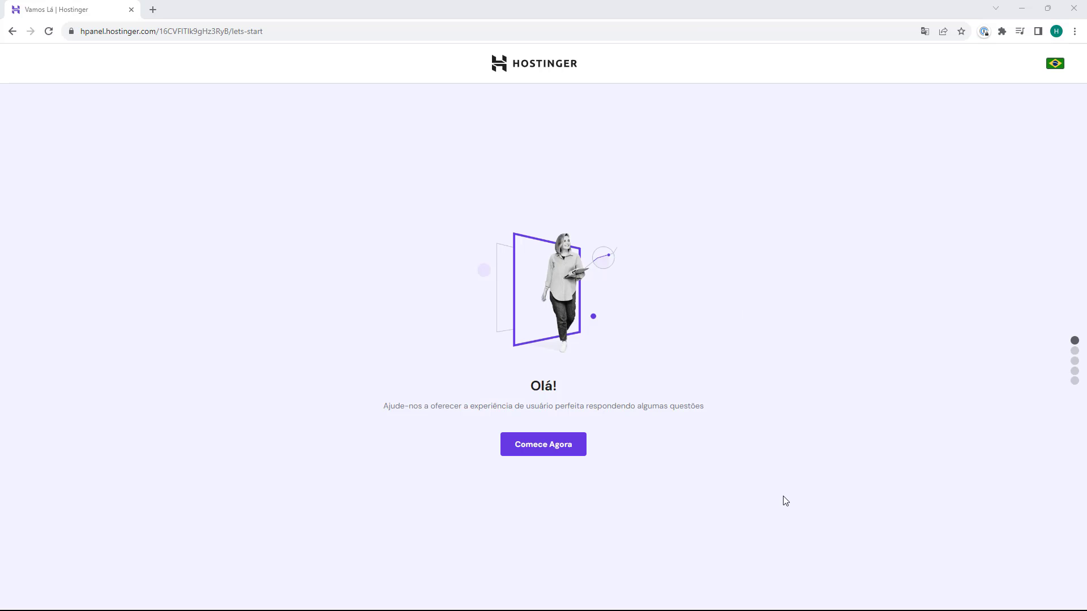
# Start the onboarding survey and answer Para mim mesmo, Eu estou criando, Business, and Não, obrigado(a) for help
pyautogui.click(536, 454)
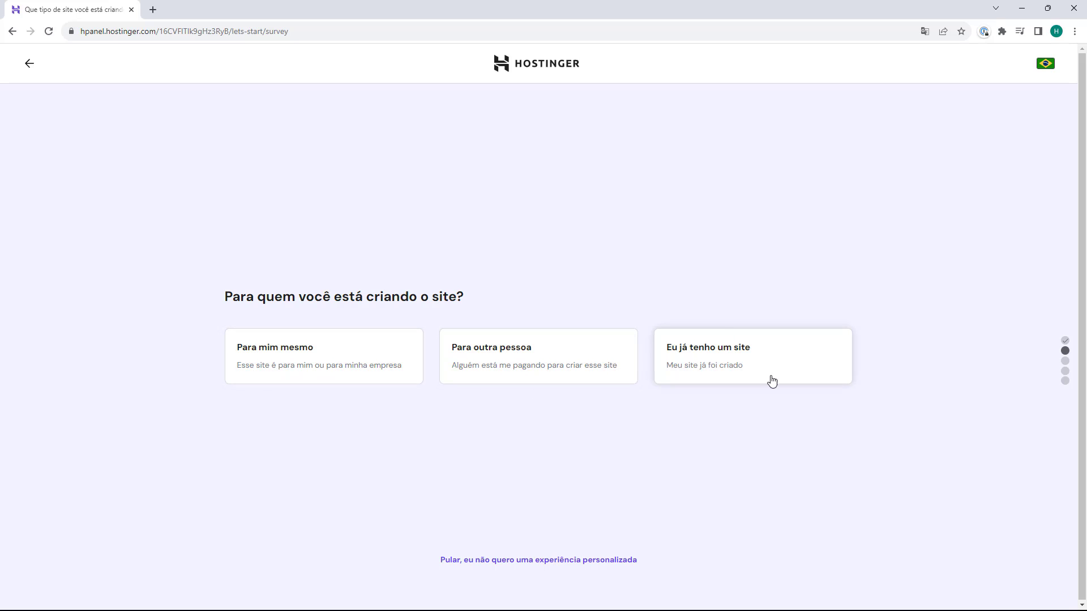
pyautogui.click(310, 370)
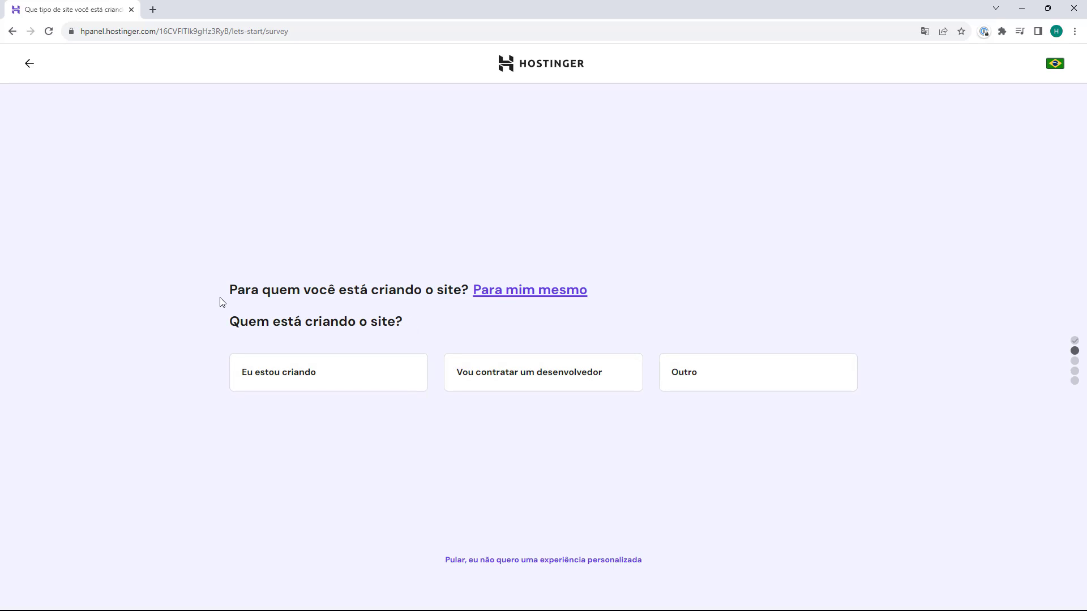
pyautogui.click(291, 383)
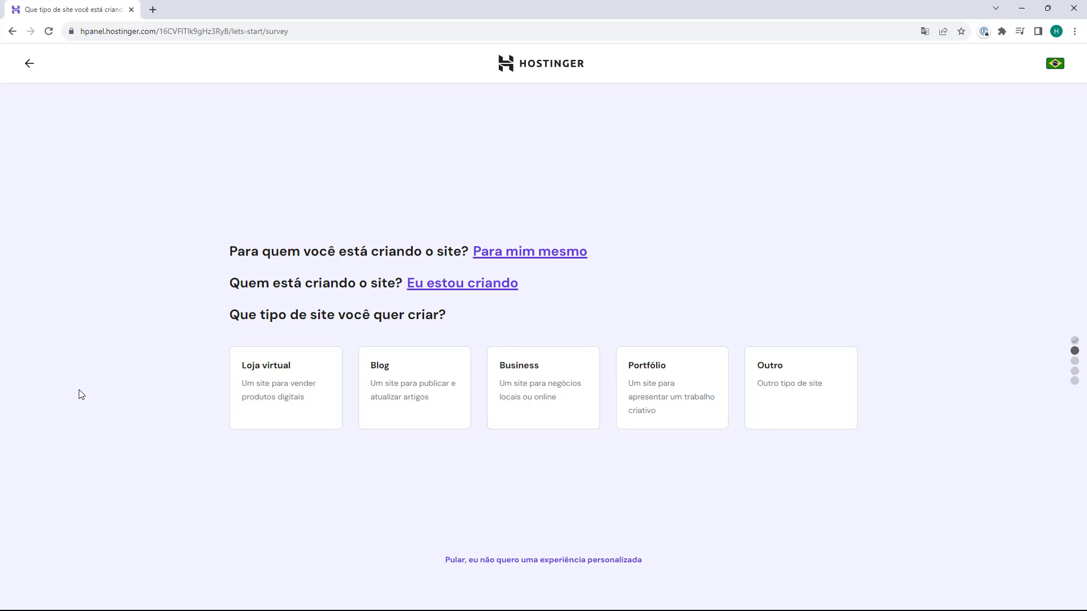
pyautogui.click(519, 388)
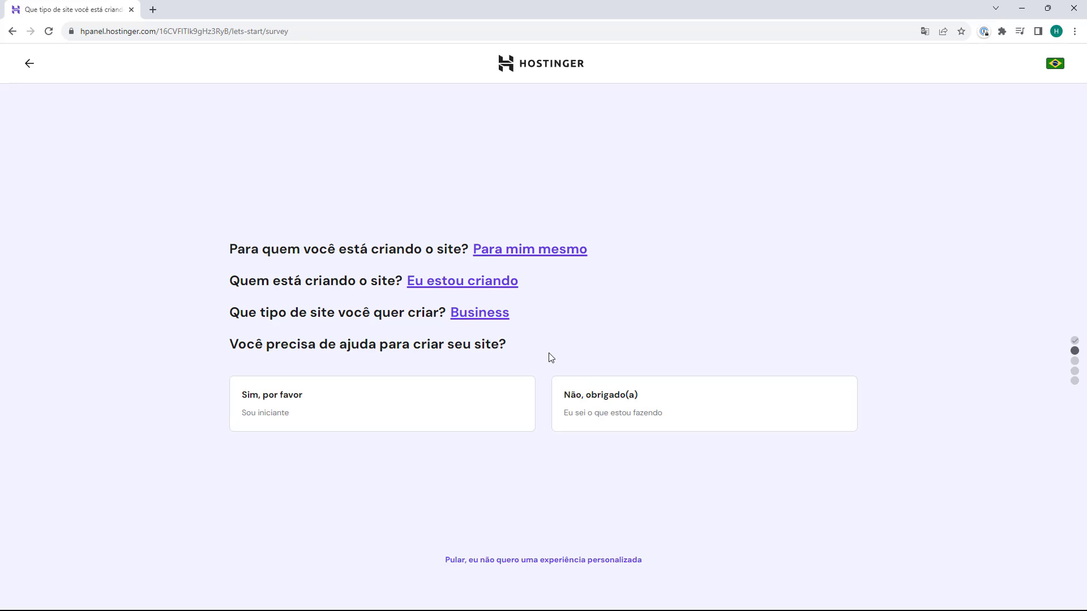
pyautogui.click(593, 411)
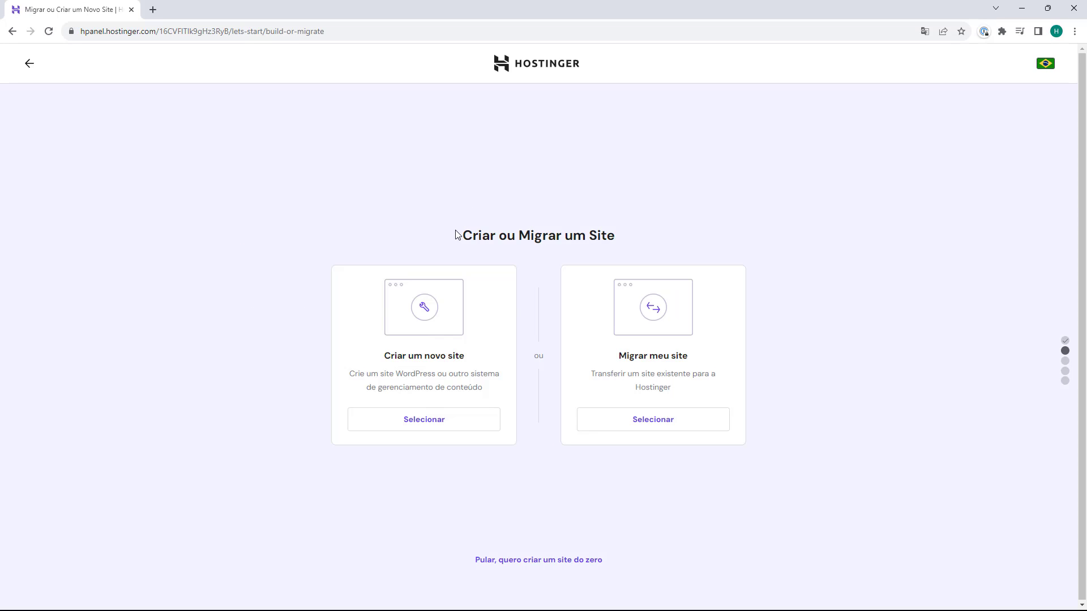
# Skip the create-or-migrate choice and opt to build a site from scratch
pyautogui.moveTo(456, 233); pyautogui.dragTo(571, 231)
pyautogui.click(289, 315)
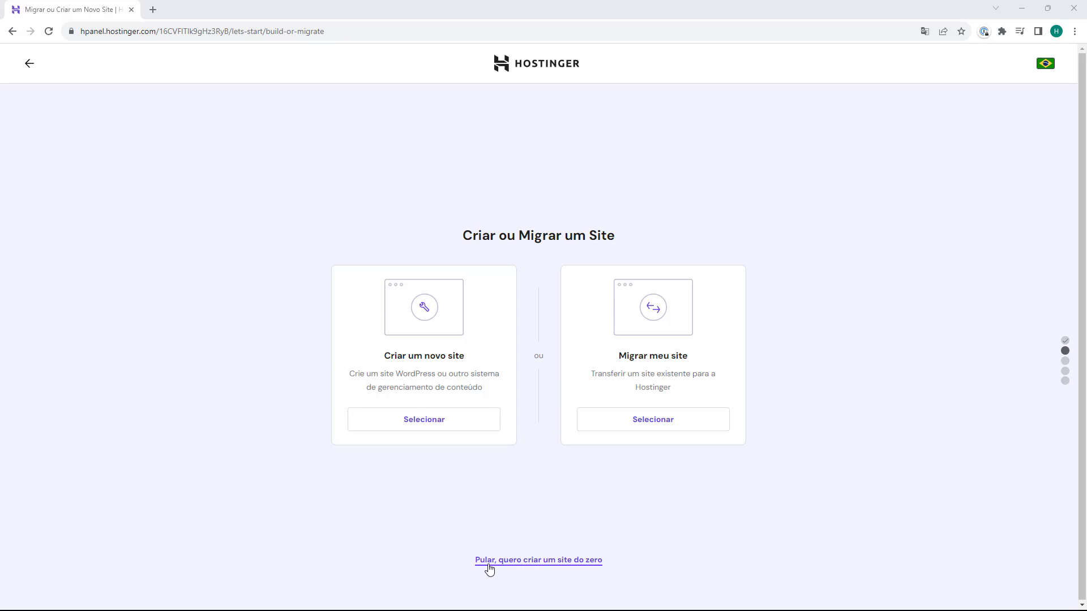
pyautogui.click(532, 561)
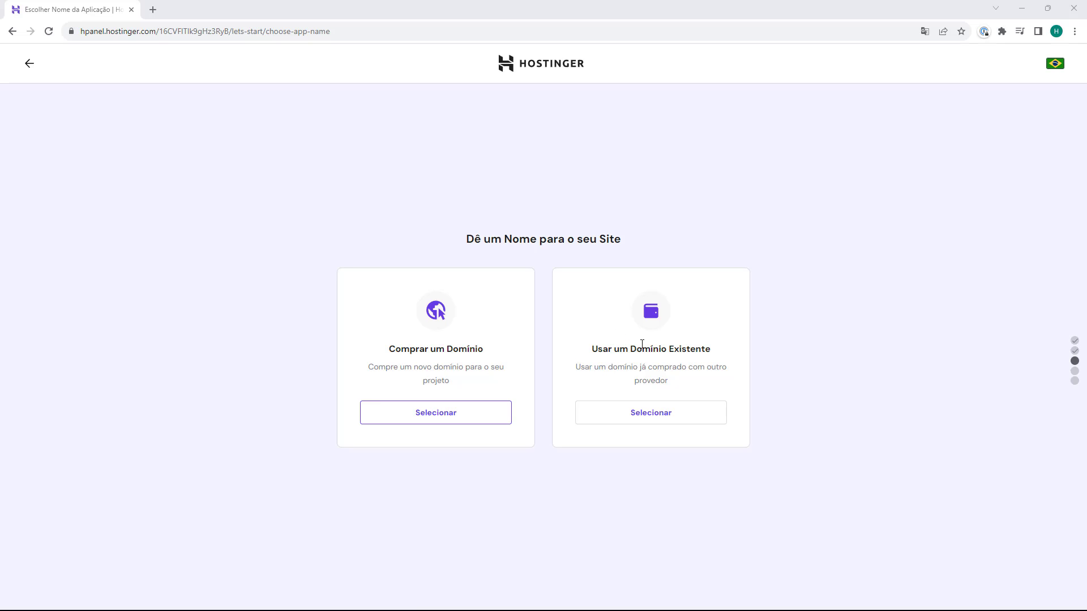
# Use the existing domain sitetutorial.com.br for the site and check its provider in the domain summary
pyautogui.click(646, 421)
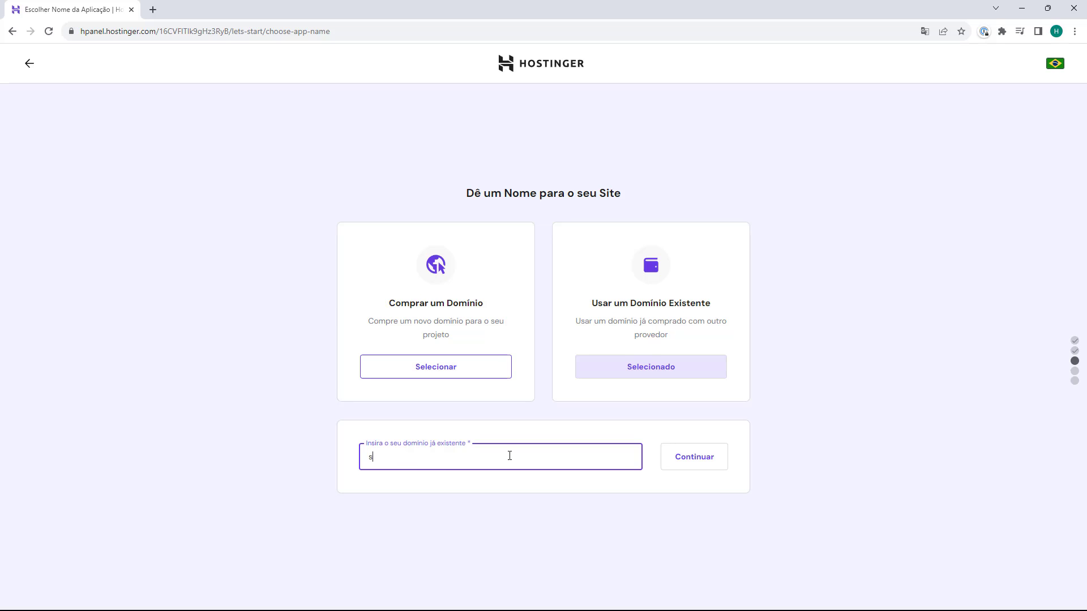
pyautogui.write('sitetutorial.com.br')
pyautogui.click(505, 410)
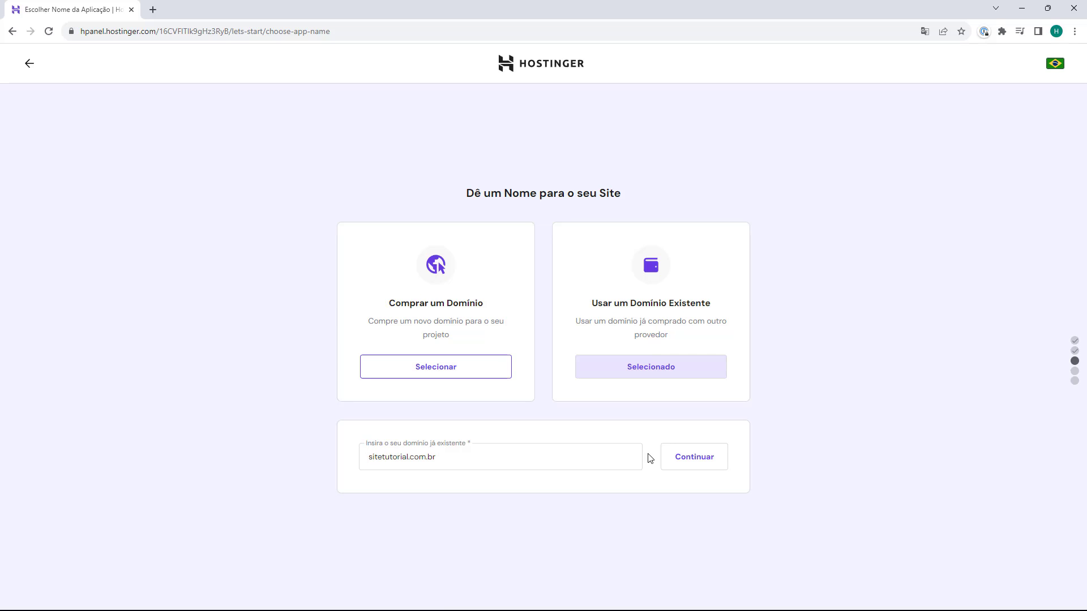
pyautogui.click(683, 463)
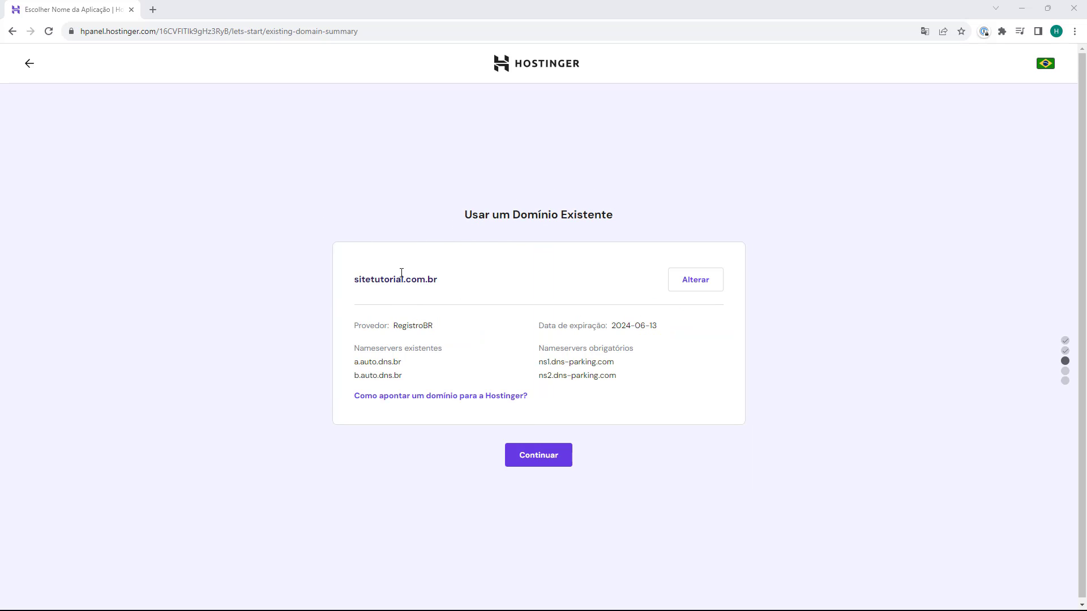
pyautogui.moveTo(349, 328); pyautogui.dragTo(407, 327)
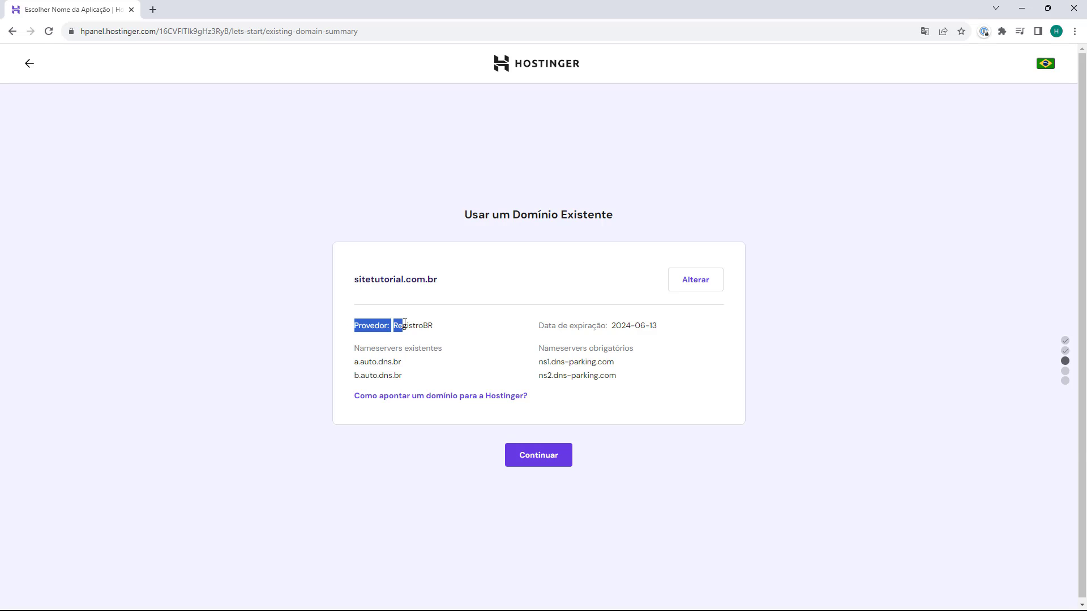
pyautogui.click(441, 312)
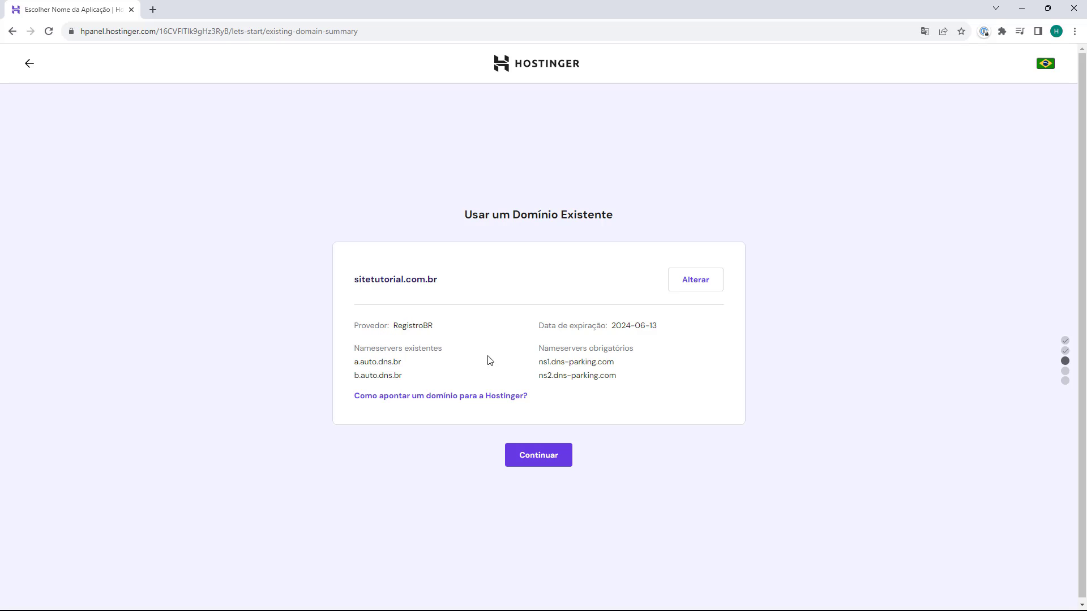
# Check the nameservers required for sitetutorial.com.br and accept the existing domain summary to continue the setup
pyautogui.moveTo(538, 367); pyautogui.dragTo(548, 374)
pyautogui.click(544, 375)
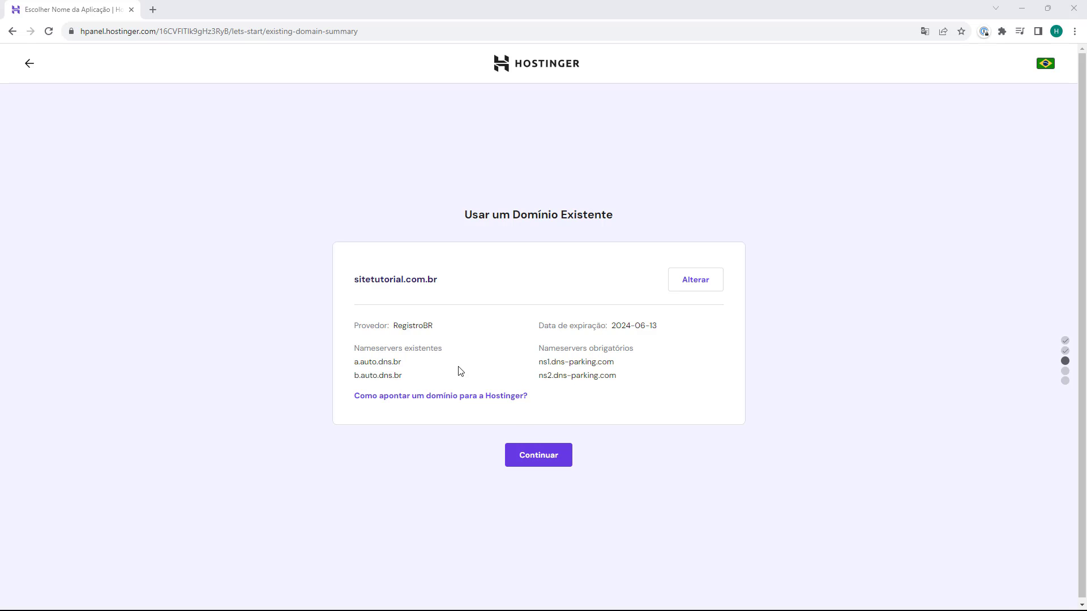
pyautogui.click(538, 457)
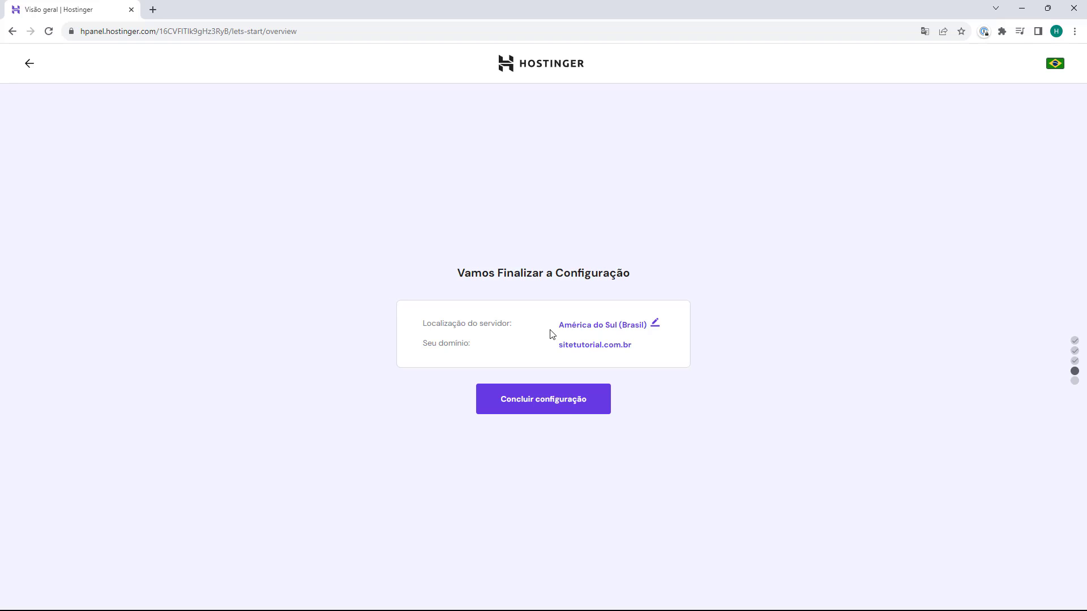
# Review the available server locations and change the site's server location to North America (USA, AZ)
pyautogui.click(649, 328)
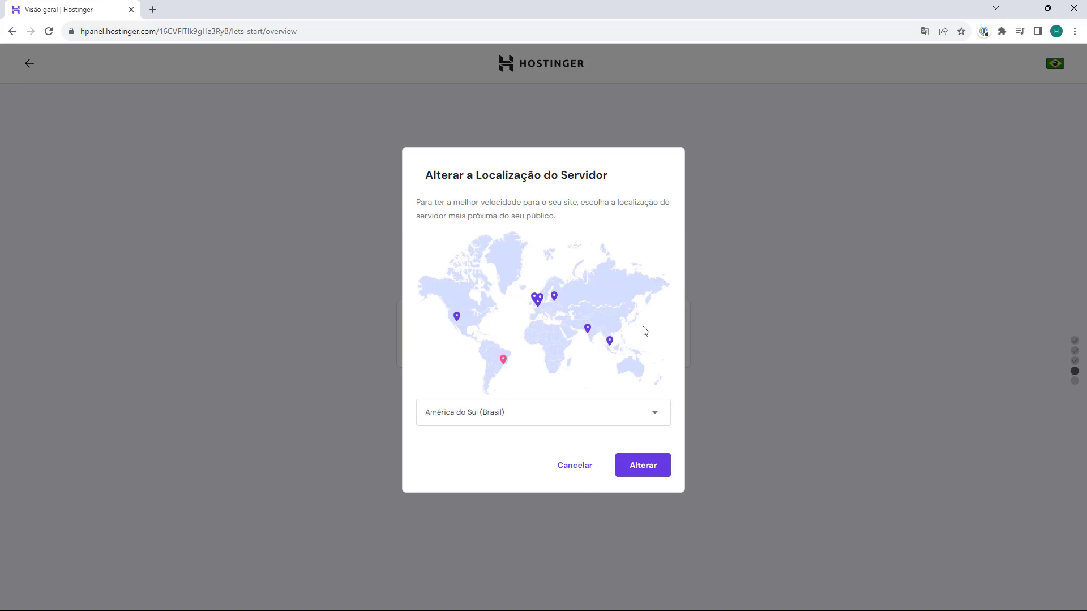
pyautogui.click(539, 418)
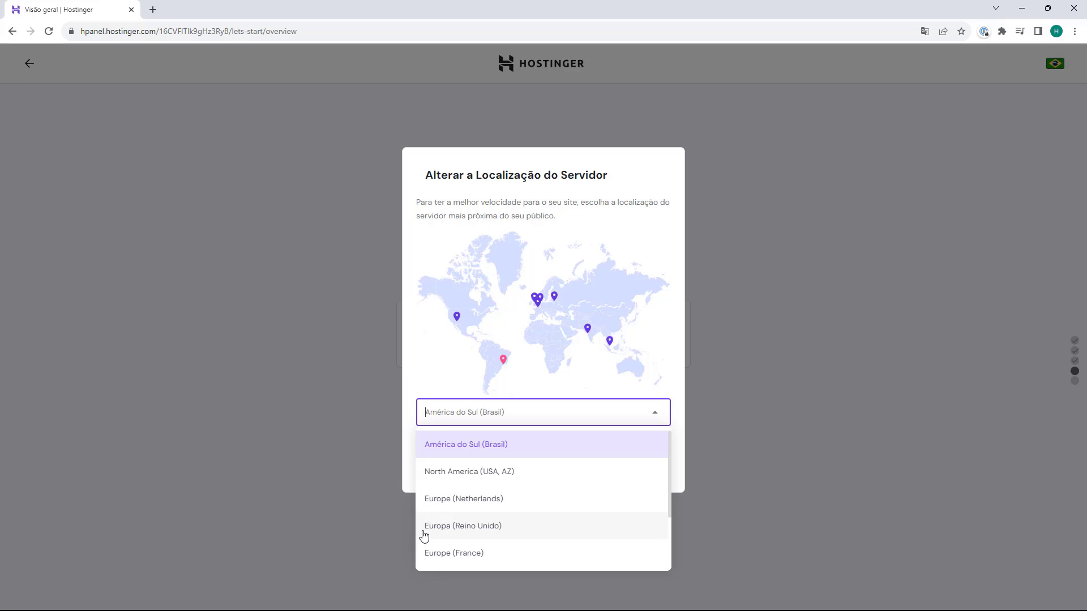
pyautogui.scroll(-1, 436, 552)
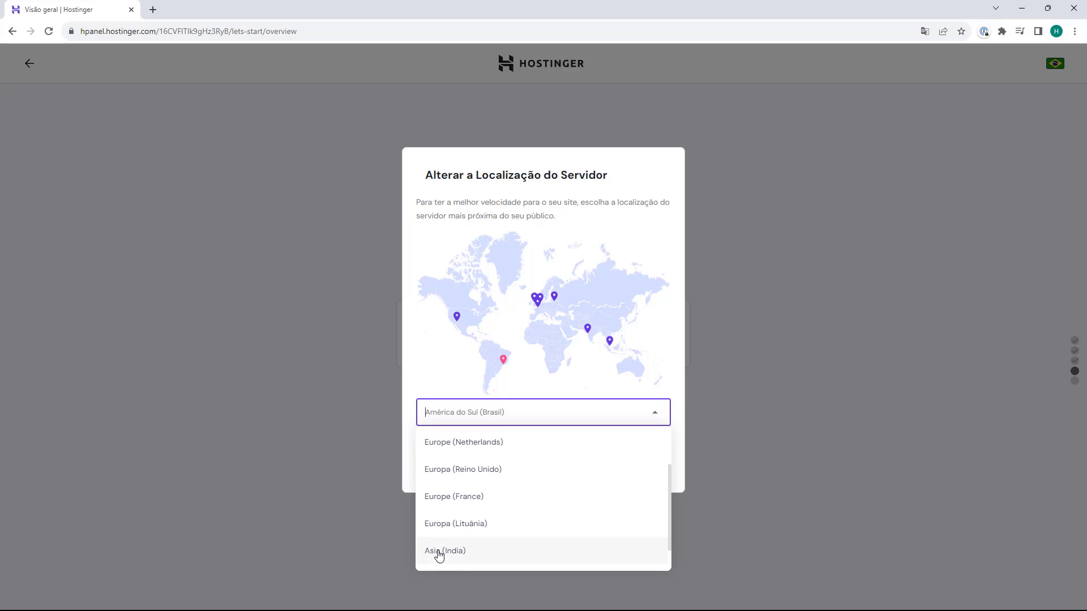
pyautogui.scroll(-1, 436, 507)
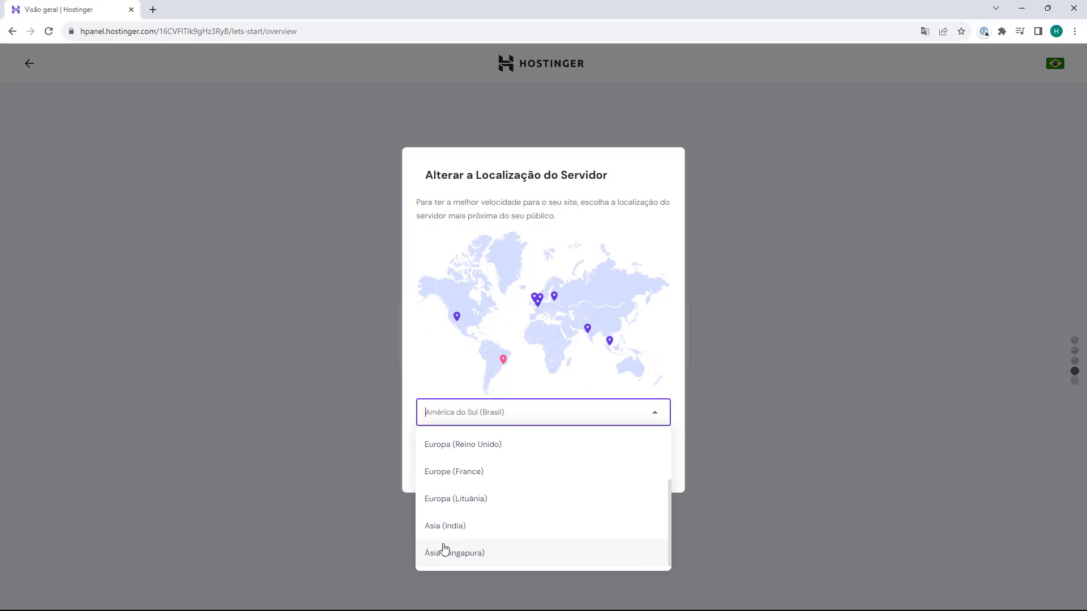
pyautogui.scroll(2, 437, 552)
pyautogui.scroll(-2, 454, 515)
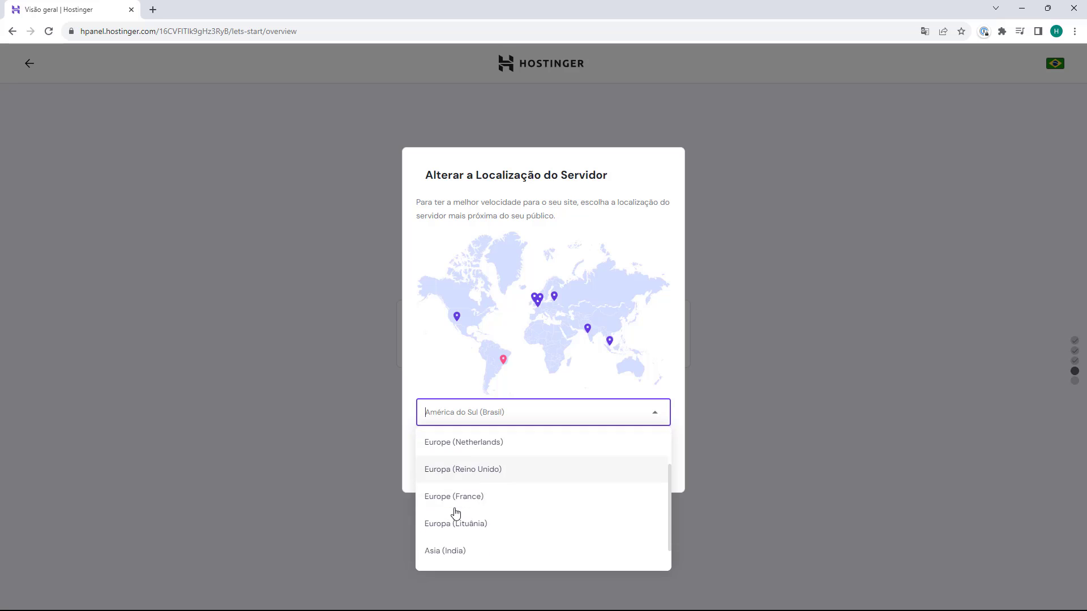
pyautogui.scroll(-1, 454, 516)
pyautogui.scroll(3, 437, 555)
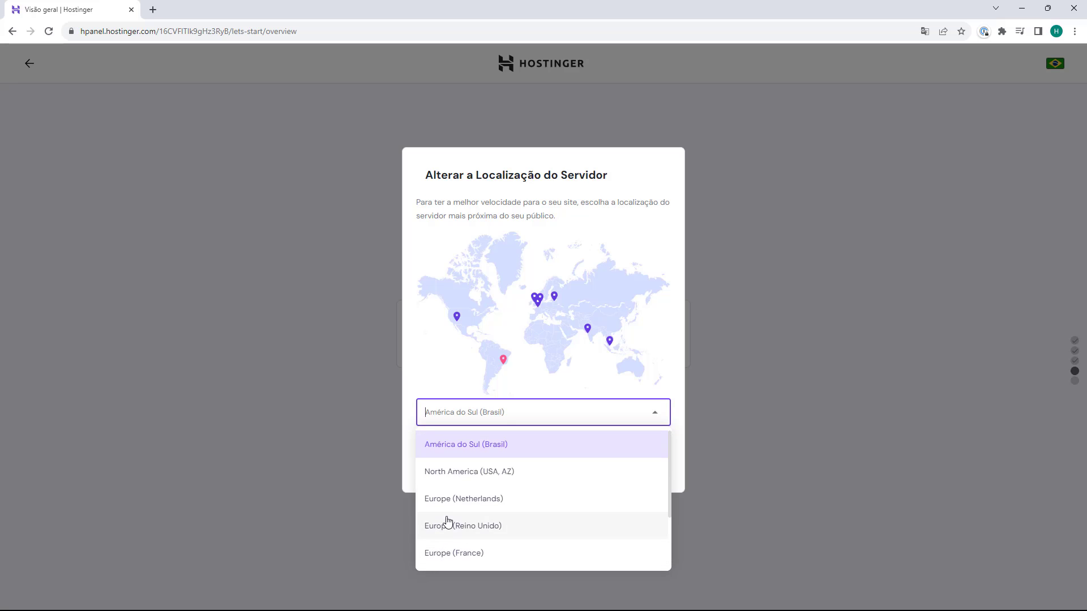
pyautogui.click(455, 476)
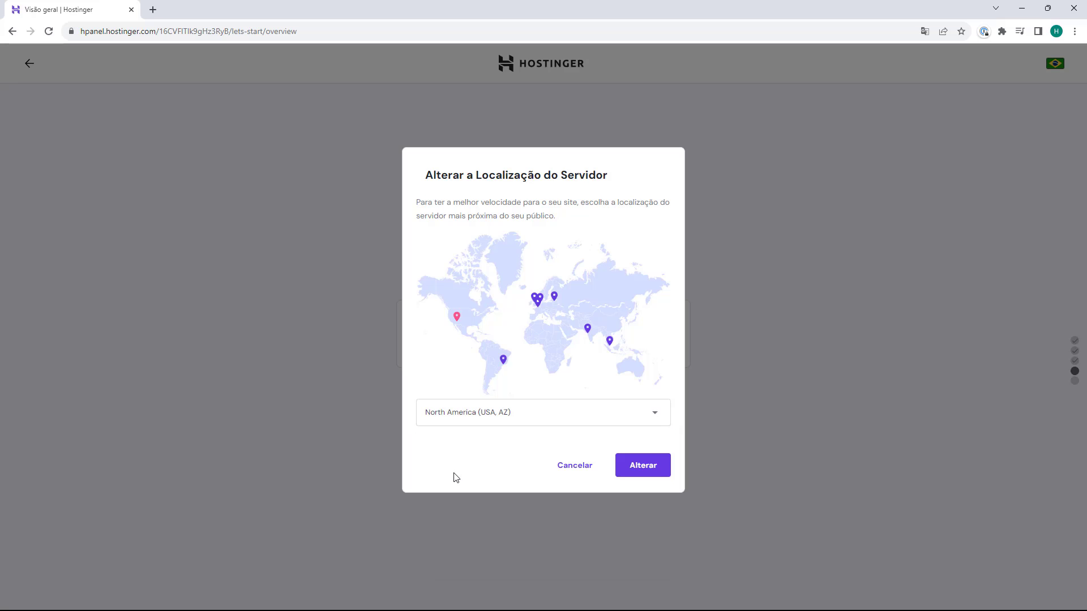
pyautogui.click(469, 415)
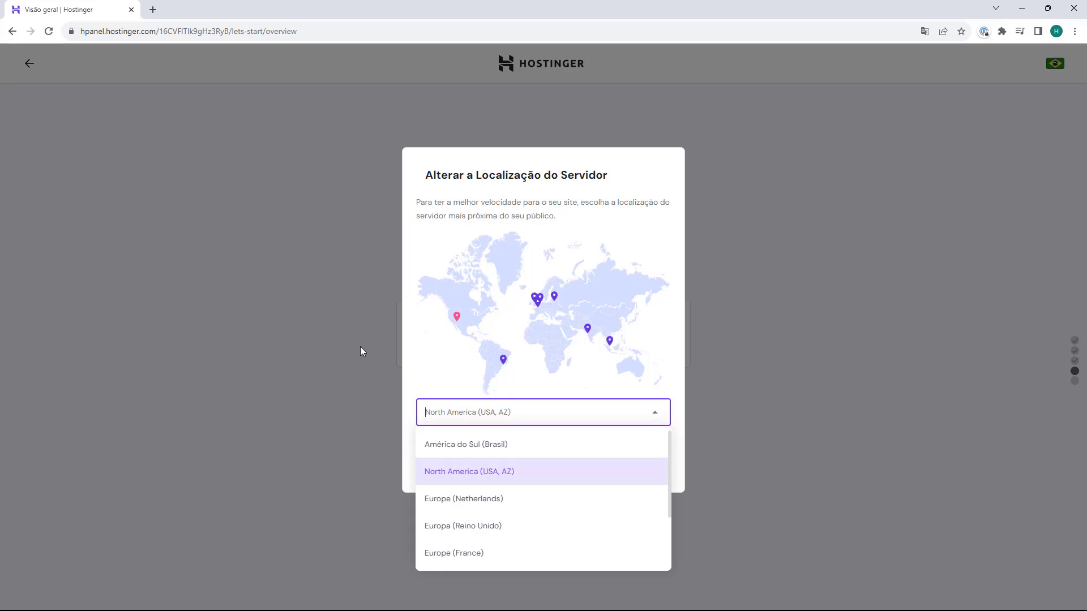
pyautogui.click(427, 410)
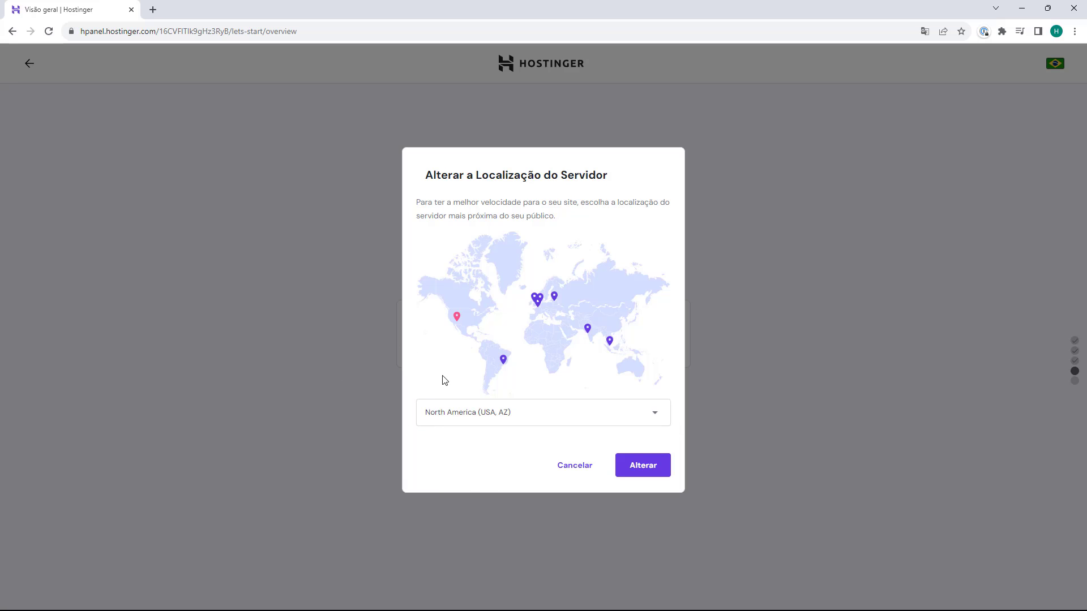
pyautogui.click(653, 477)
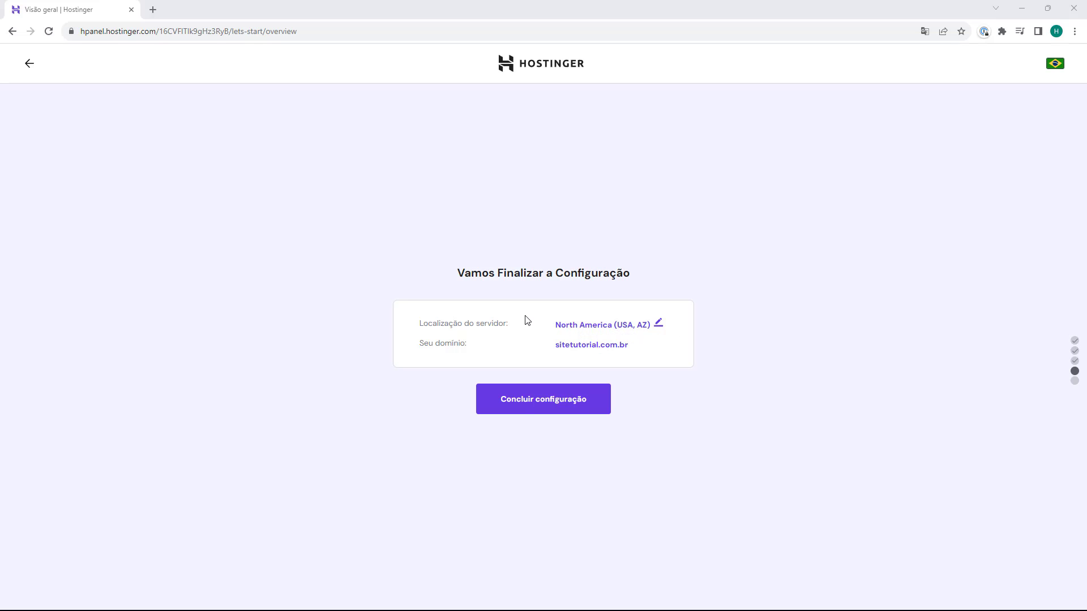
# Complete the site configuration and open the Hostinger control panel to manage sitetutorial.com.br
pyautogui.click(526, 406)
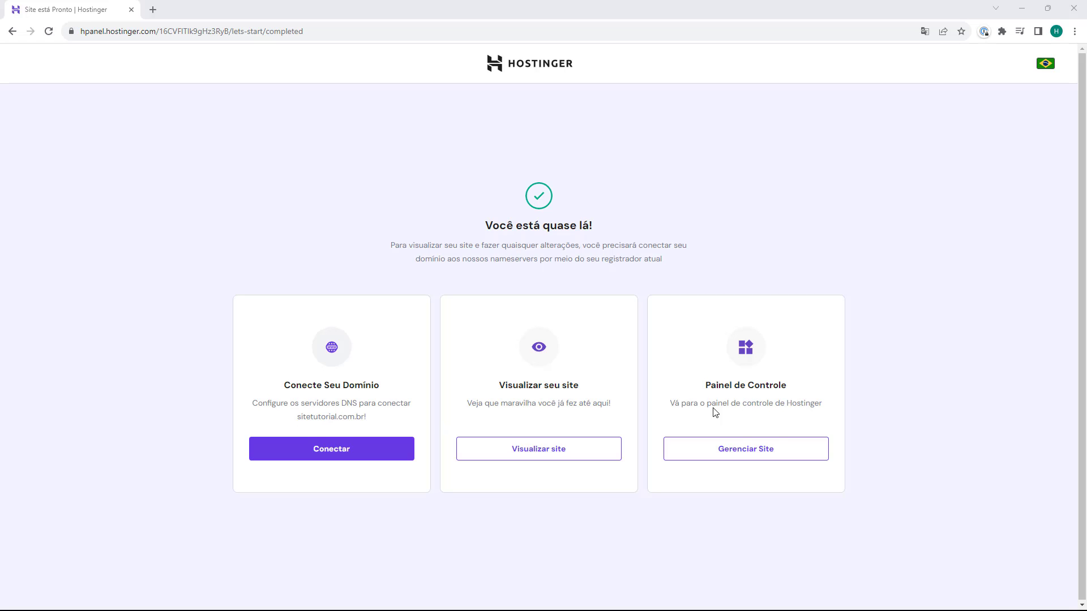
pyautogui.click(753, 451)
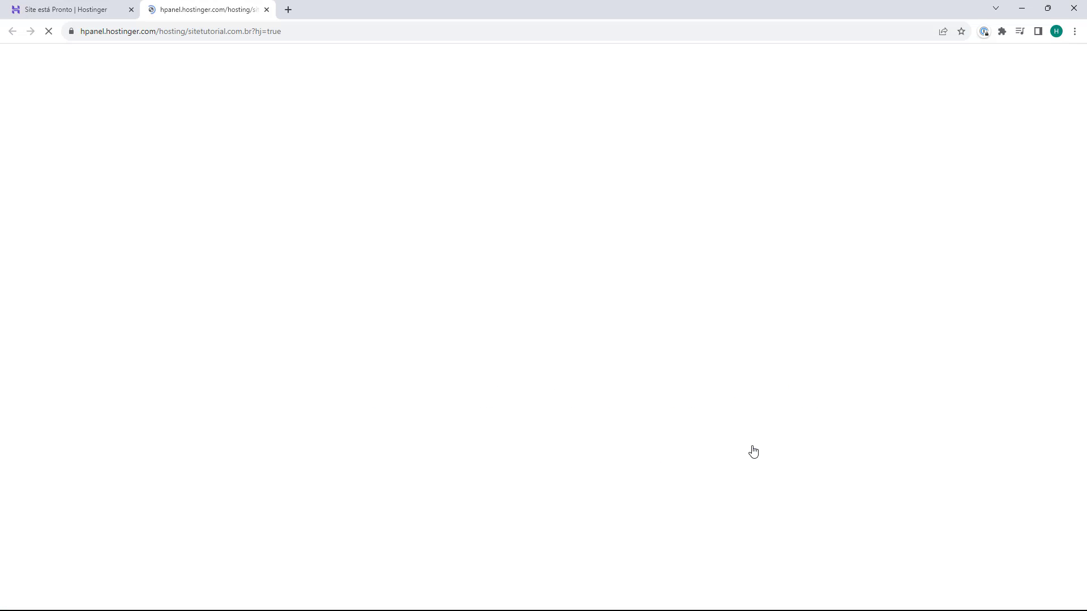